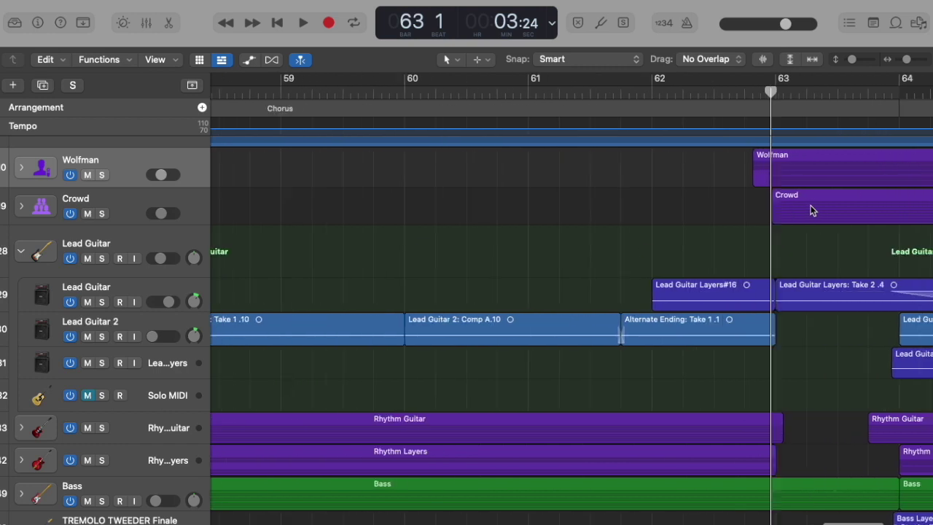
- Solo the VOX and Crowd tracks and play them together from bar 62 beat 4
left_click(461, 91)
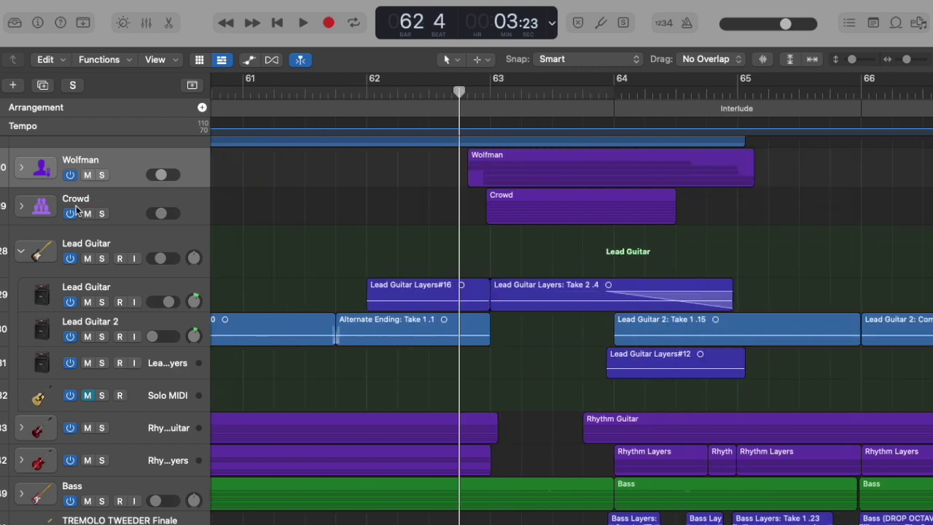
scroll(100, 216, "up", 2)
left_click(102, 174)
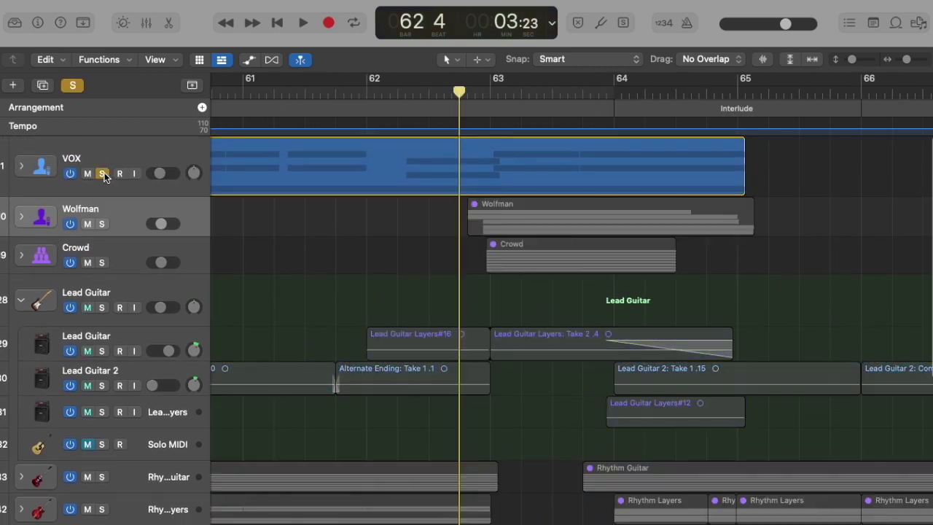
left_click(102, 263)
key("space")
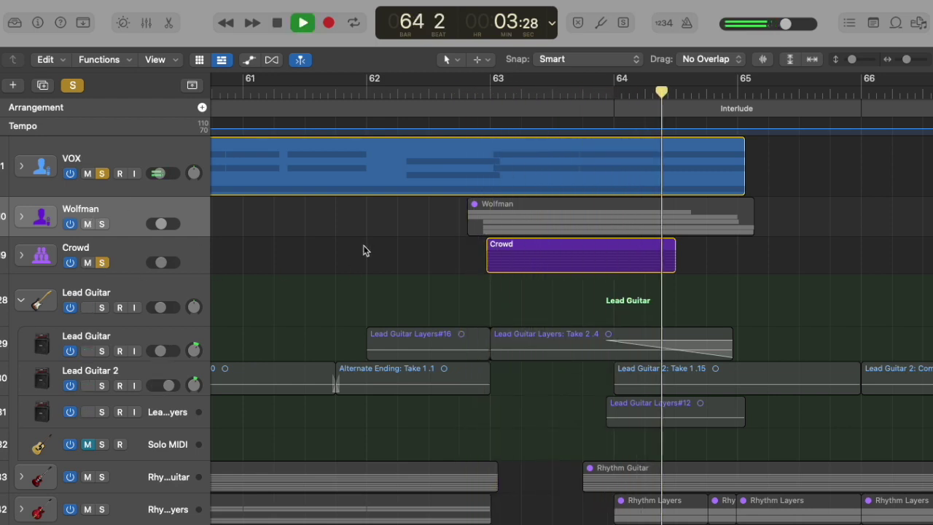
- Remove the VOX track from the solo and listen to the Crowd stack on its own
key("space")
left_click(102, 174)
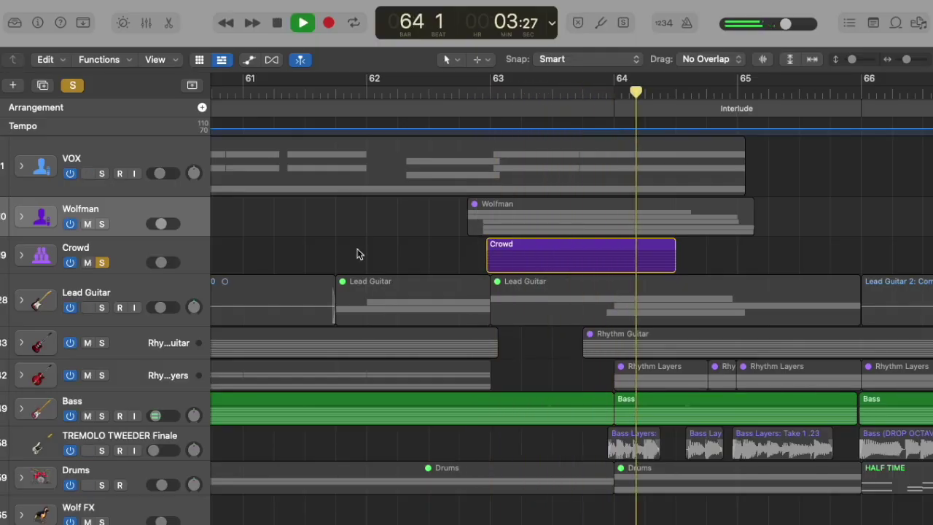
key("space")
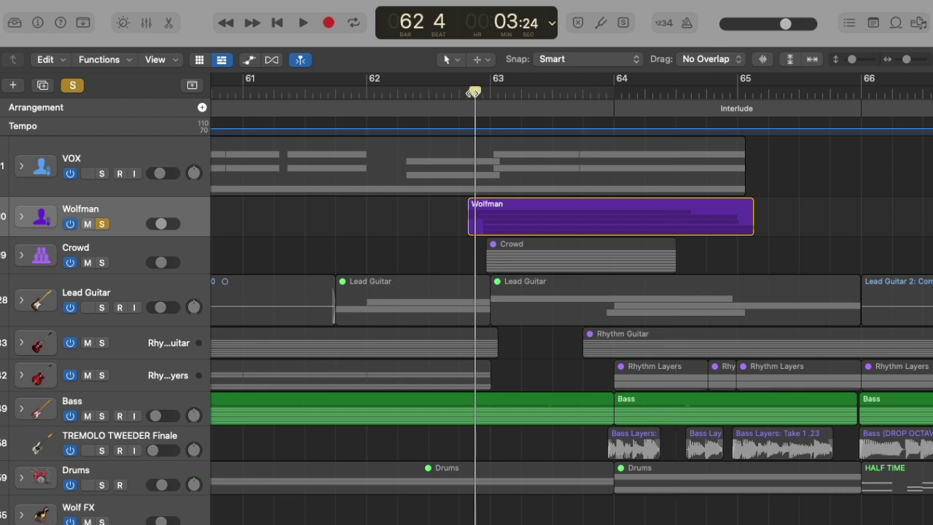
- Expand the Wolfman stack and listen to its Breaths track in solo from bar 63
left_click(22, 217)
scroll(266, 390, "down", 1)
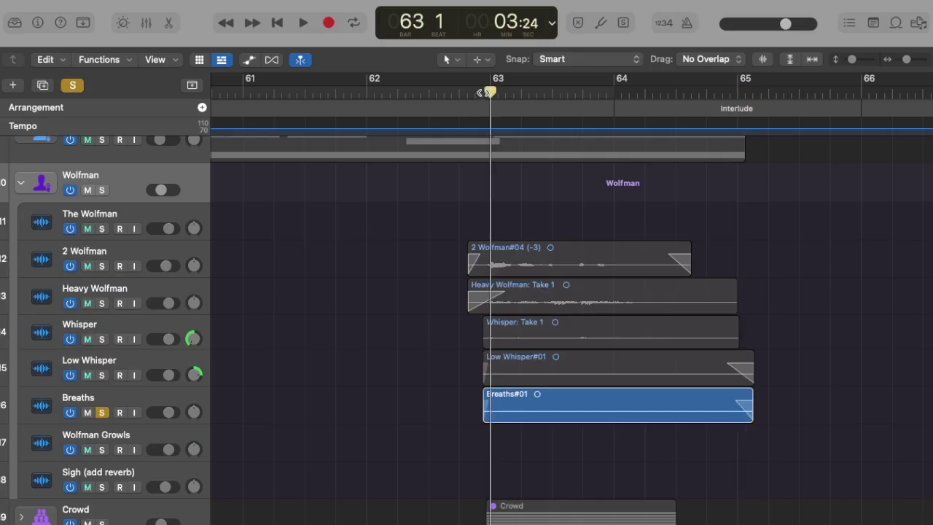
key("space")
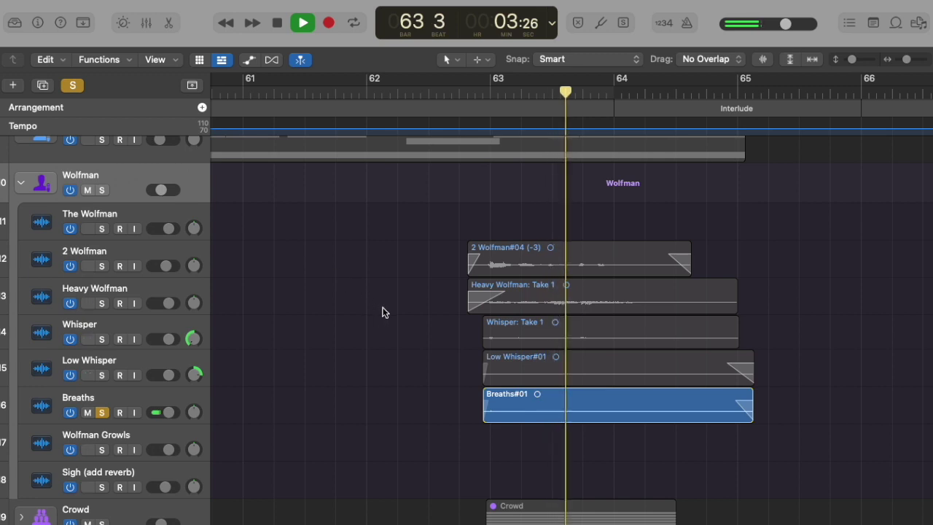
key("space")
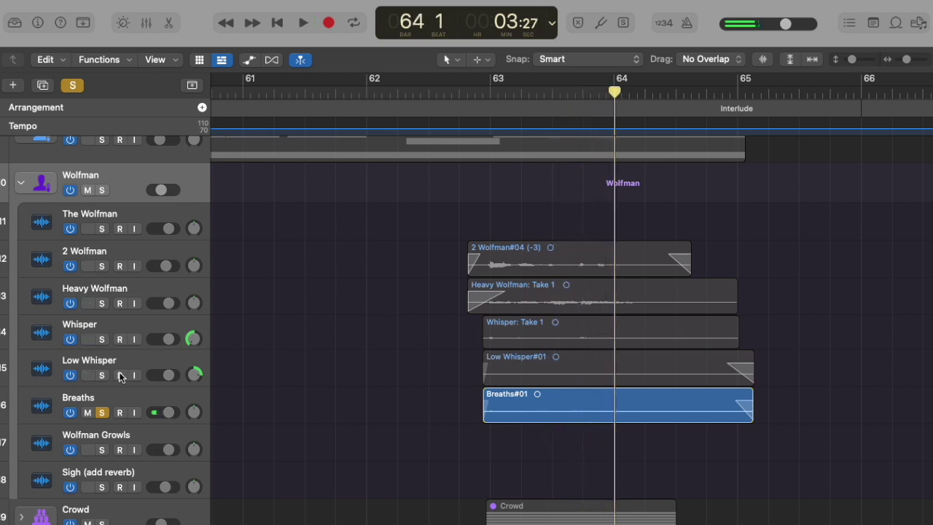
- Add the Whisper and Low Whisper tracks to the soloed Breaths track and play all three from bar 63
left_click(103, 338)
left_click(104, 374)
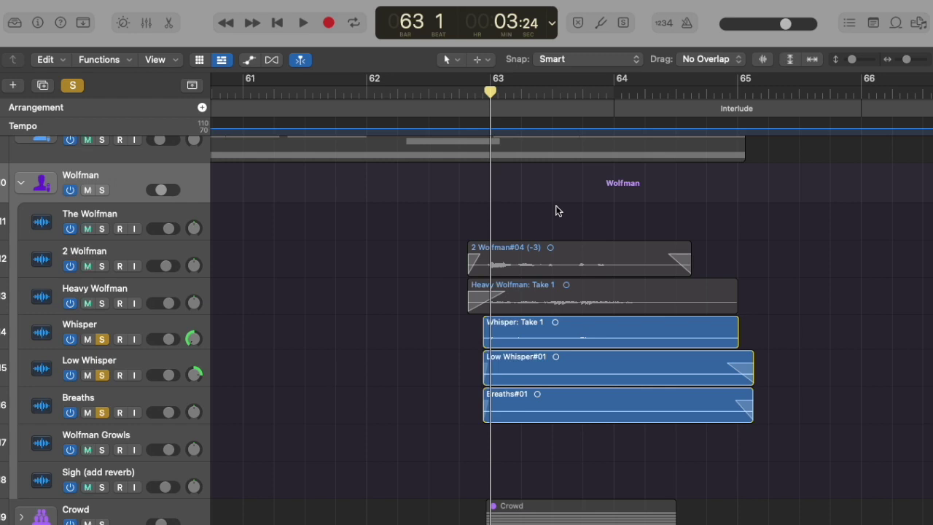
key("space")
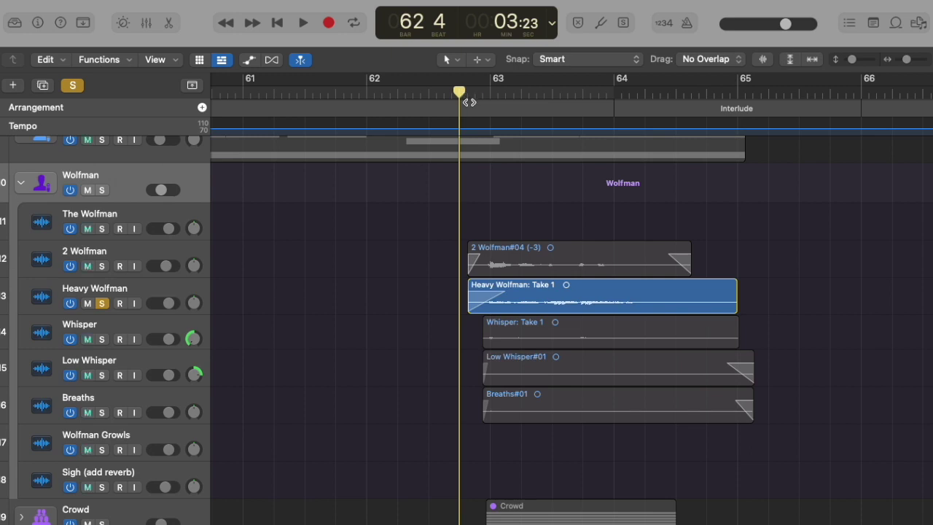
- Audition the Heavy Wolfman and 2 Wolfman tracks in solo, one after the other, from bar 62 beat 4
key("space")
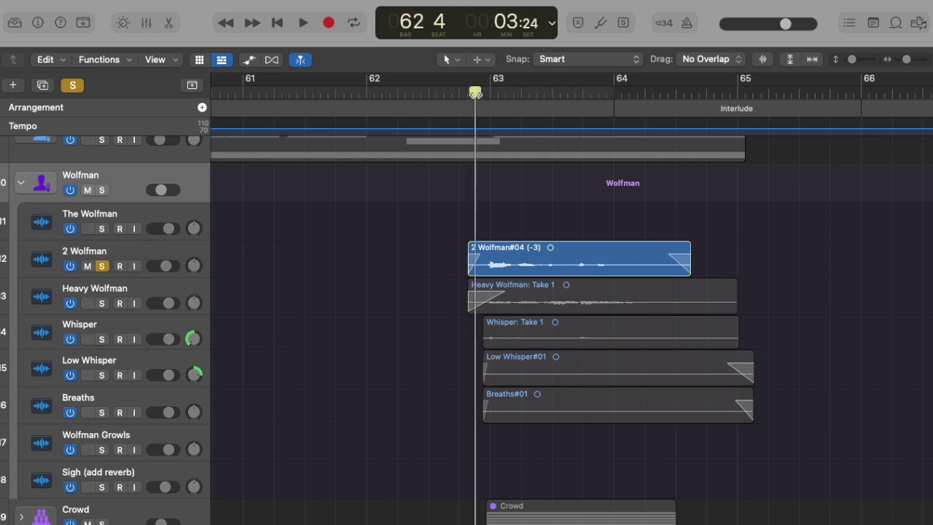
key("space")
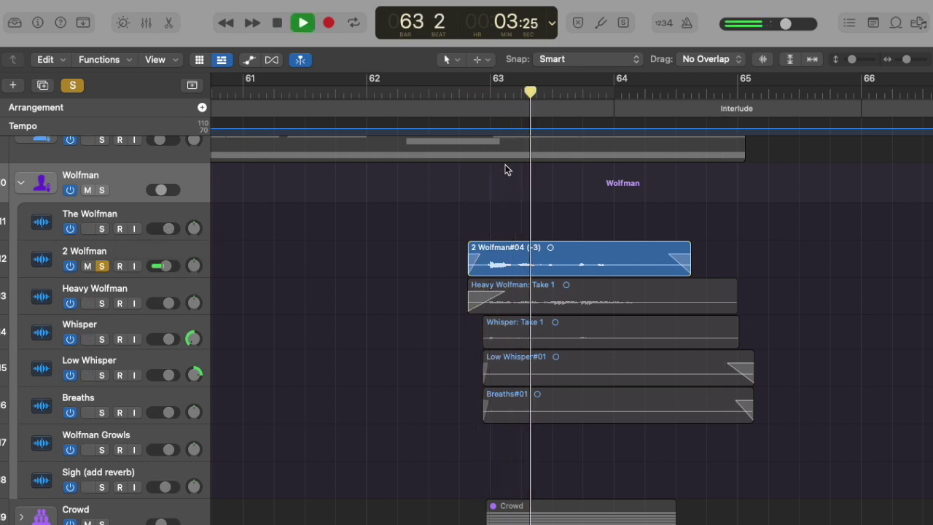
key("space")
- Turn off the 2 Wolfman solo, play the full mix from bar 62 beat 4, and collapse the Wolfman stack
left_click(101, 266)
left_click(464, 94)
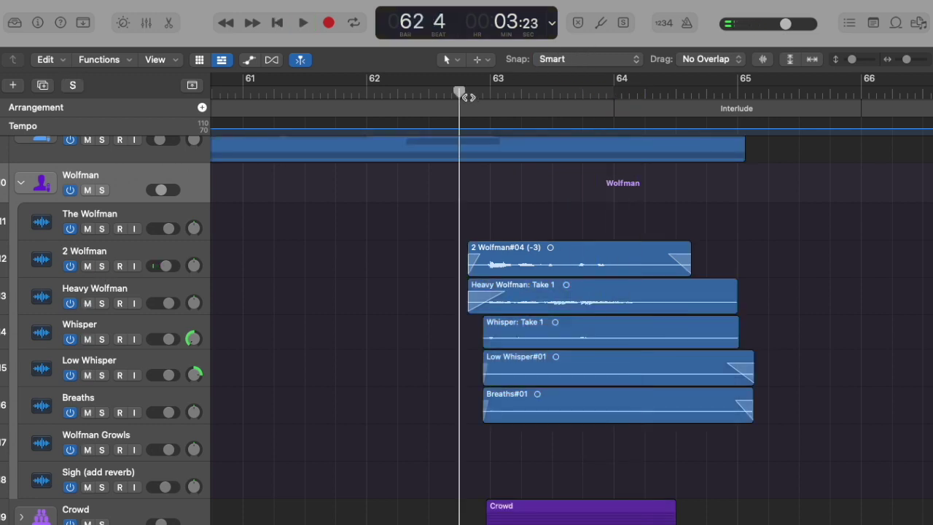
key("space")
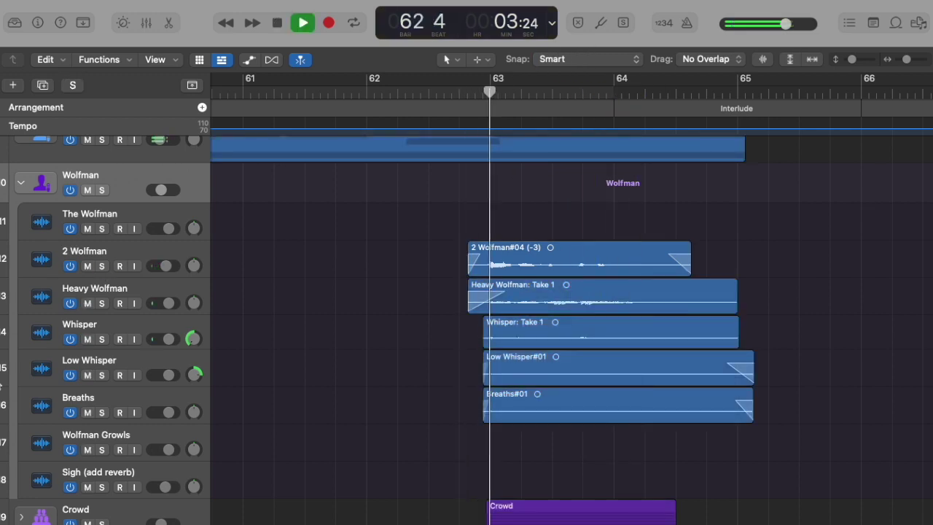
left_click(21, 182)
- Solo the Wolf FX stack with the Bass muted and play it from bar 67 to bar 68
scroll(500, 264, "up", 2)
scroll(500, 269, "up", 3)
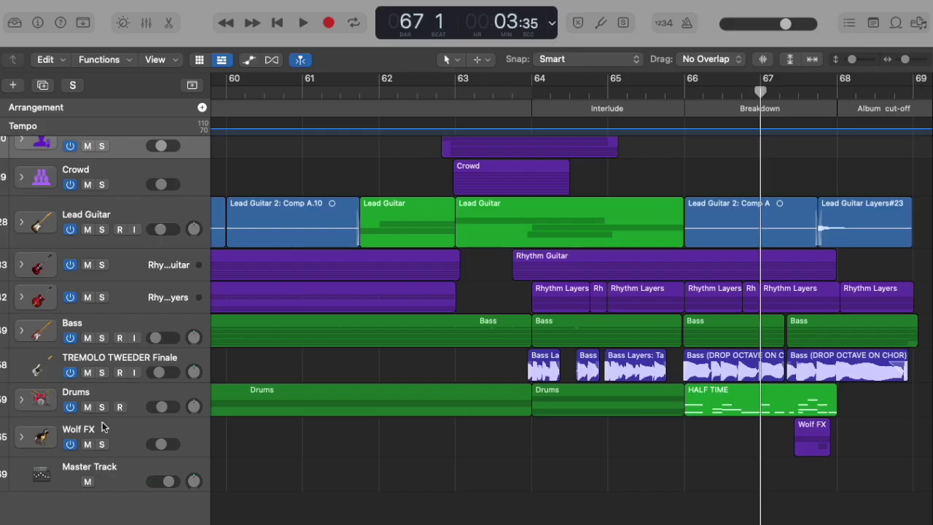
left_click(101, 444)
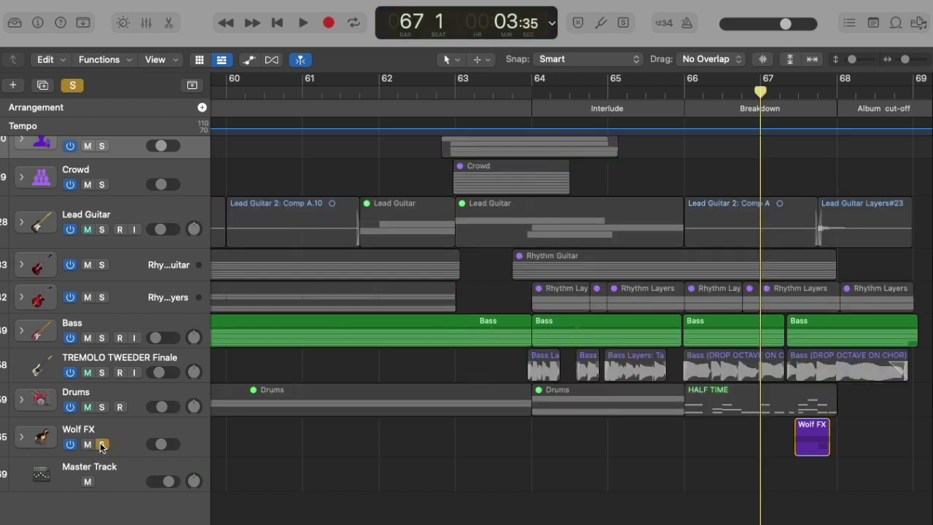
left_click(88, 339)
key("space")
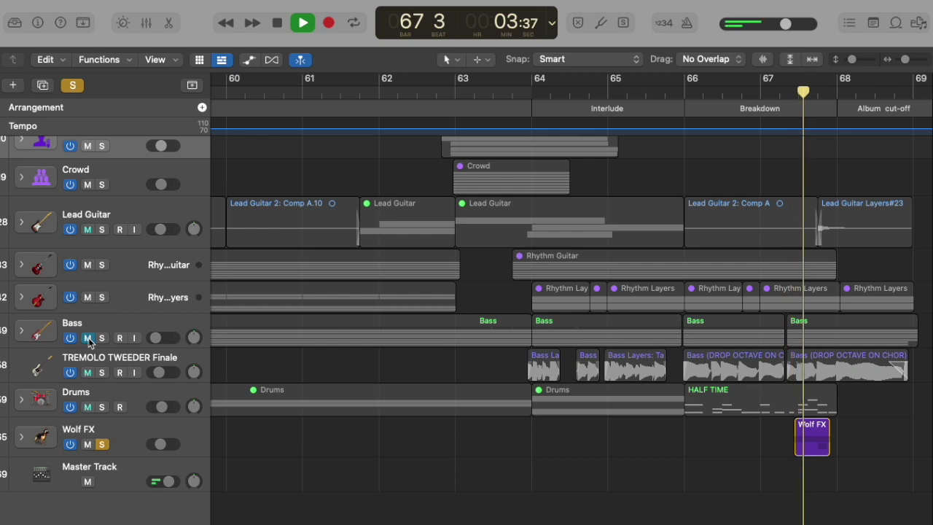
key("space")
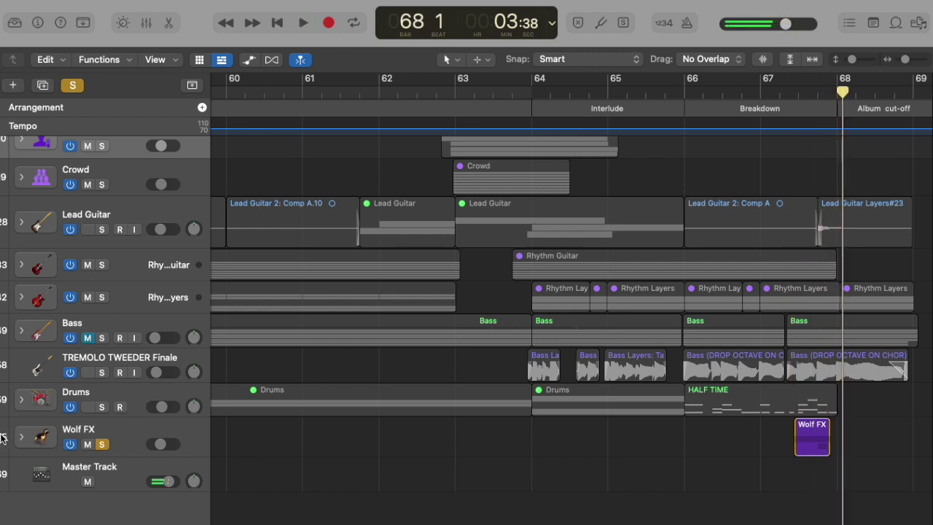
- Expand the Wolf FX stack to show its individual tracks and turn off the stack's solo
left_click(21, 436)
scroll(371, 374, "down", 5)
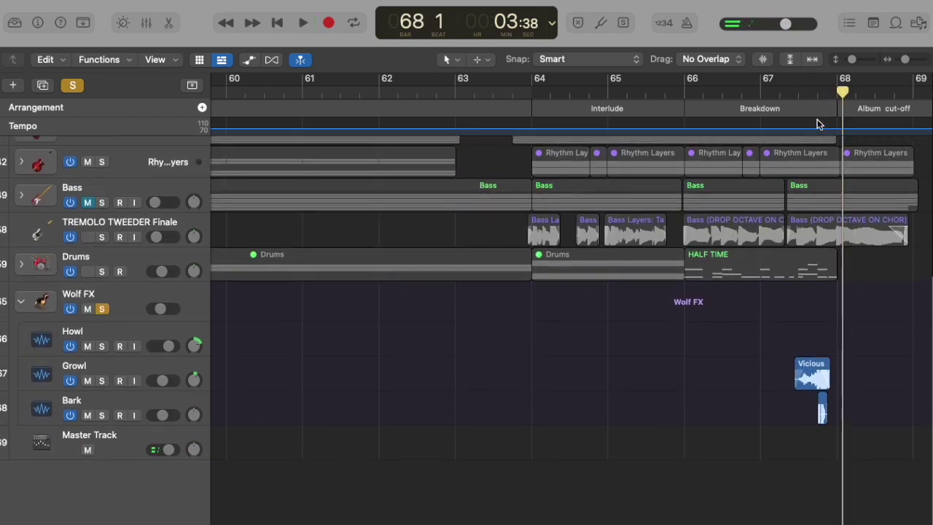
left_click(101, 309)
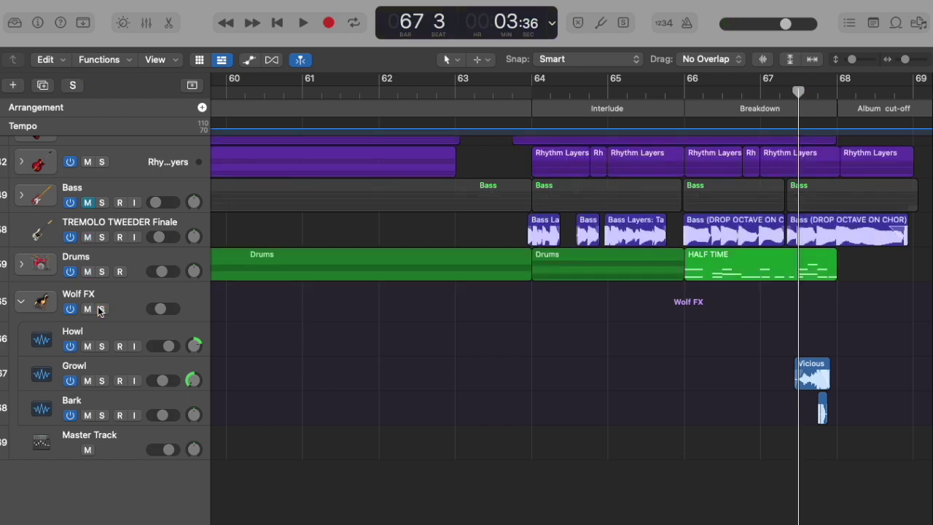
- Audition the Growl and Bark tracks of the Wolf FX stack in solo during bar 67
left_click(102, 380)
key("space")
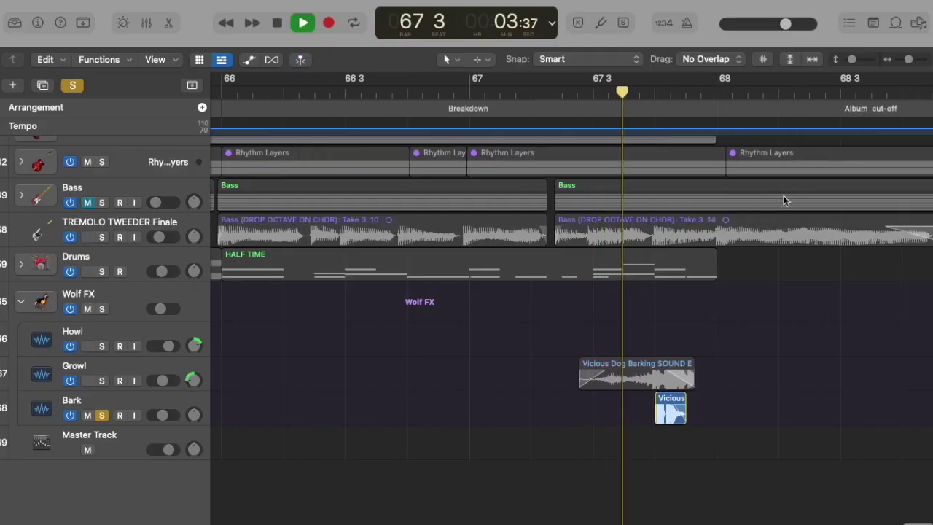
left_click(561, 93)
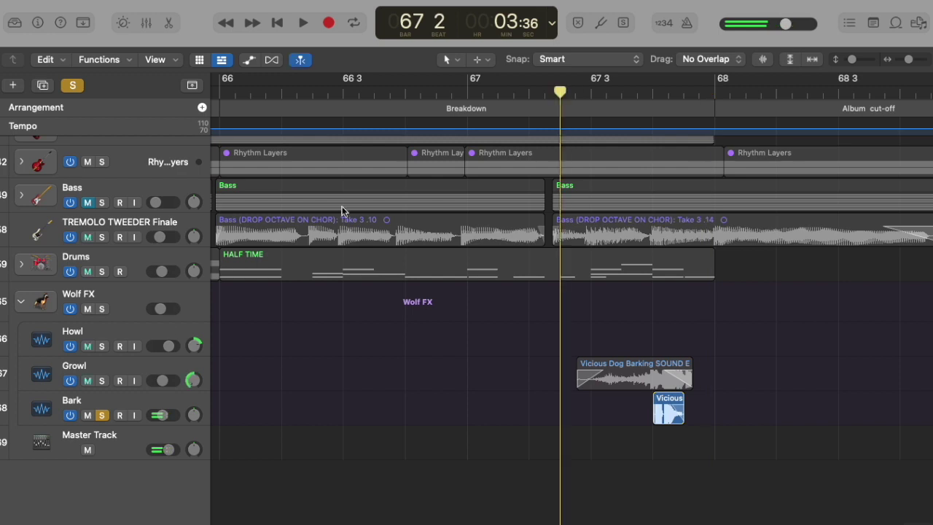
left_click(102, 381)
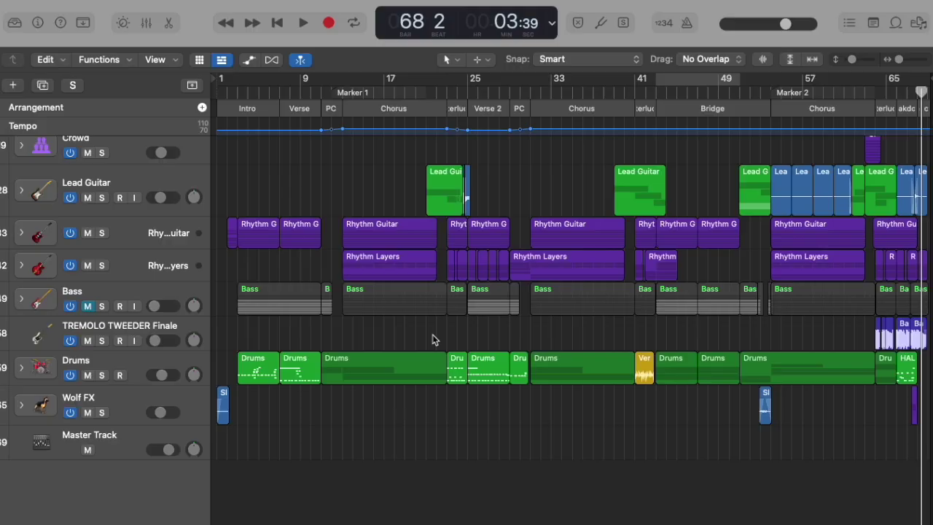
- Select the TREMOLO TWEEDER Finale track and play the mix from bar 64 with the Bass still muted
left_click(185, 328)
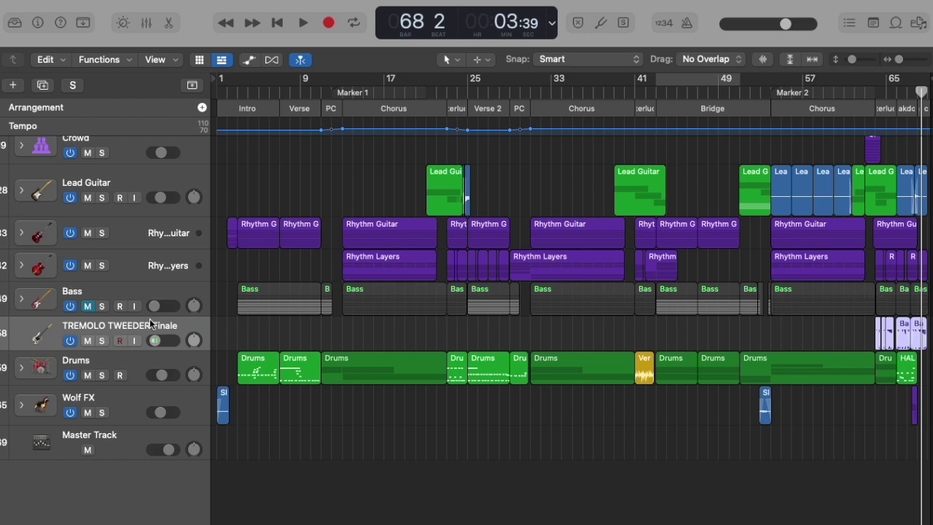
key("z")
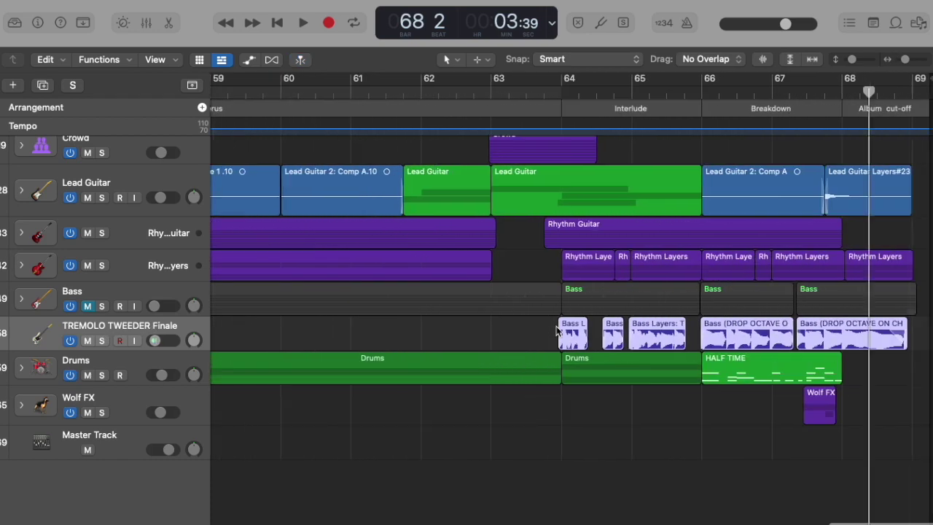
left_click(564, 91)
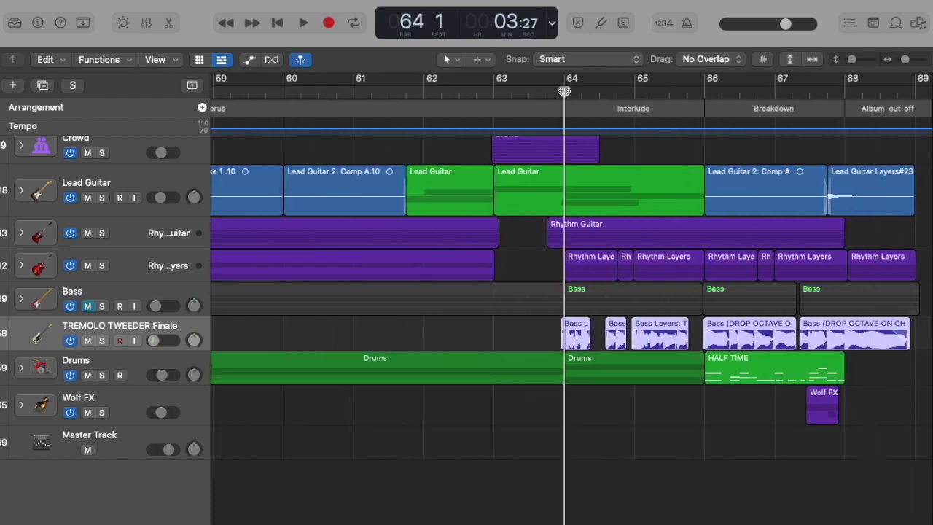
scroll(452, 188, "up", 3)
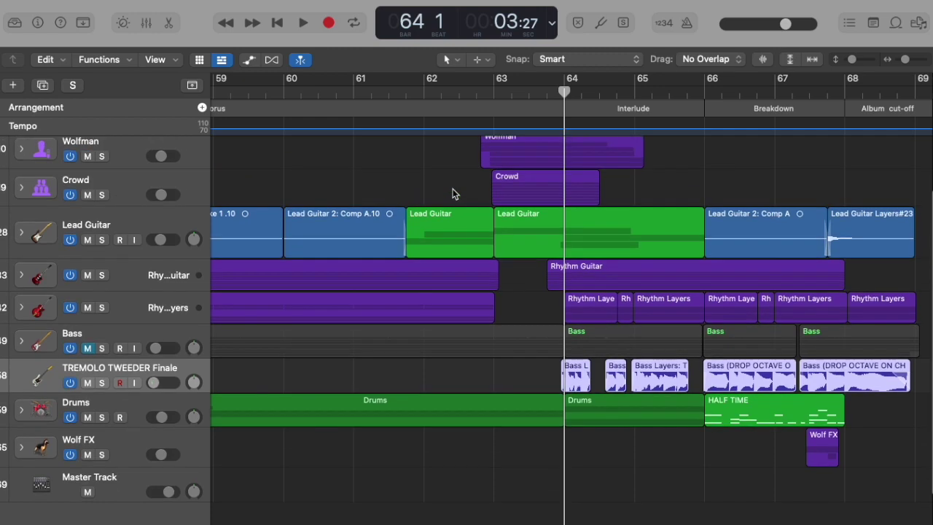
key("super+Left")
key("super+Right")
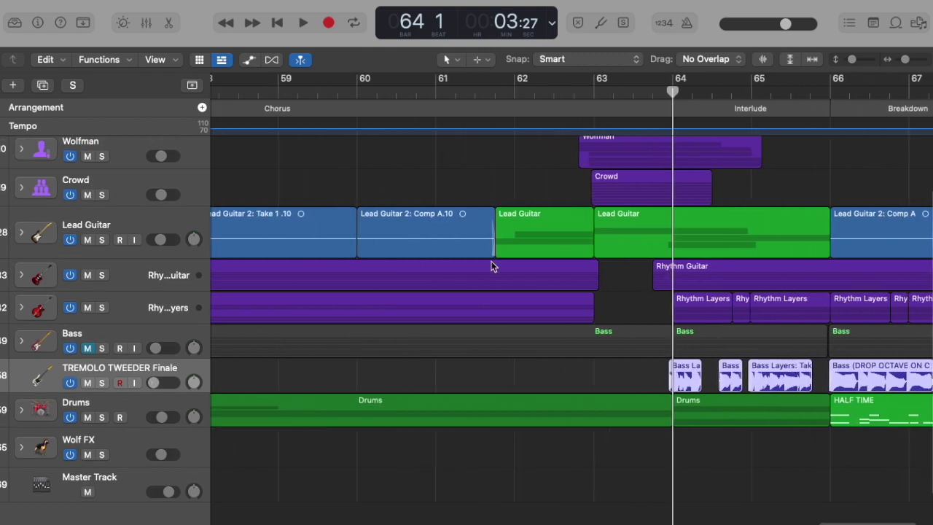
scroll(491, 266, "left", 1)
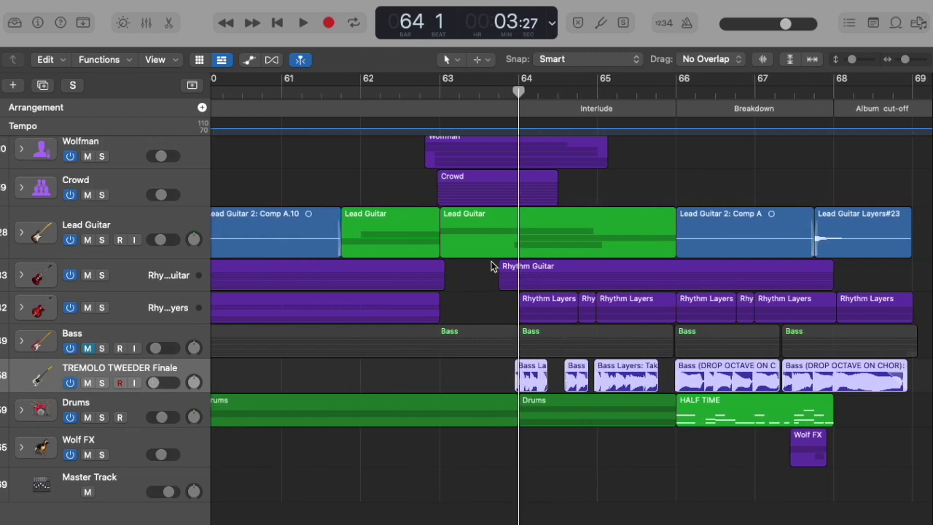
key("space")
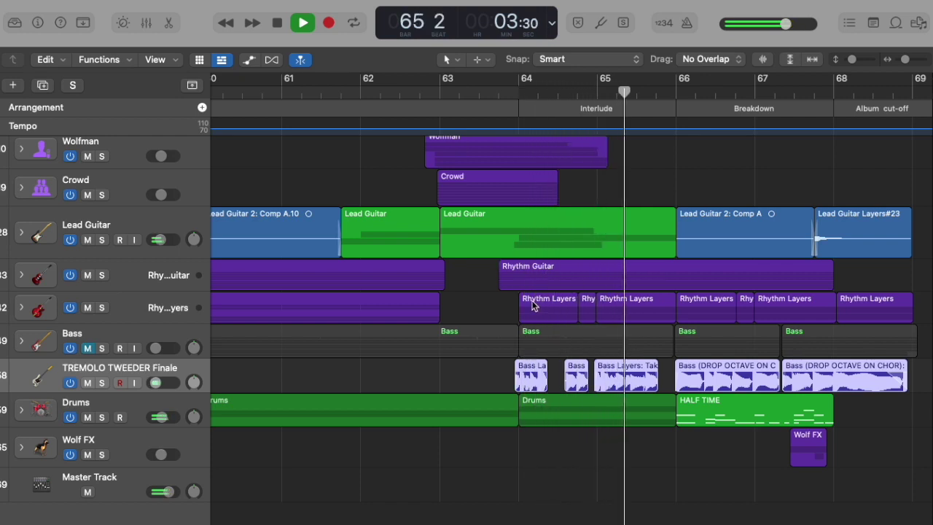
- Unmute the Bass and play it with the soloed TREMOLO TWEEDER Finale track from bar 63 beat 4
left_click(88, 348)
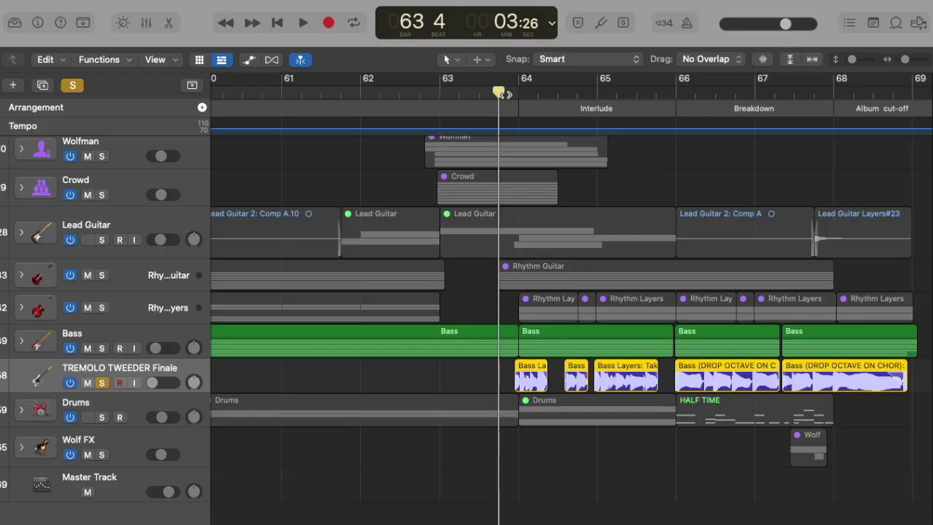
key("space")
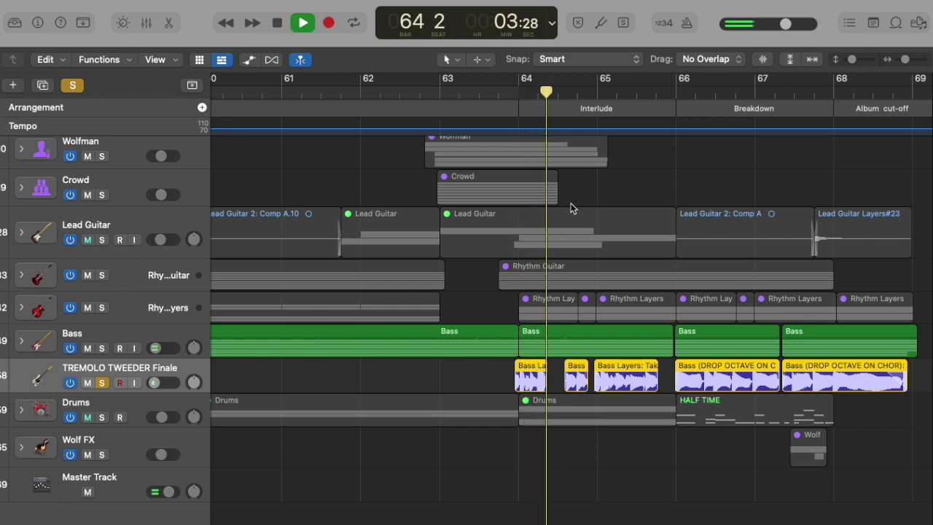